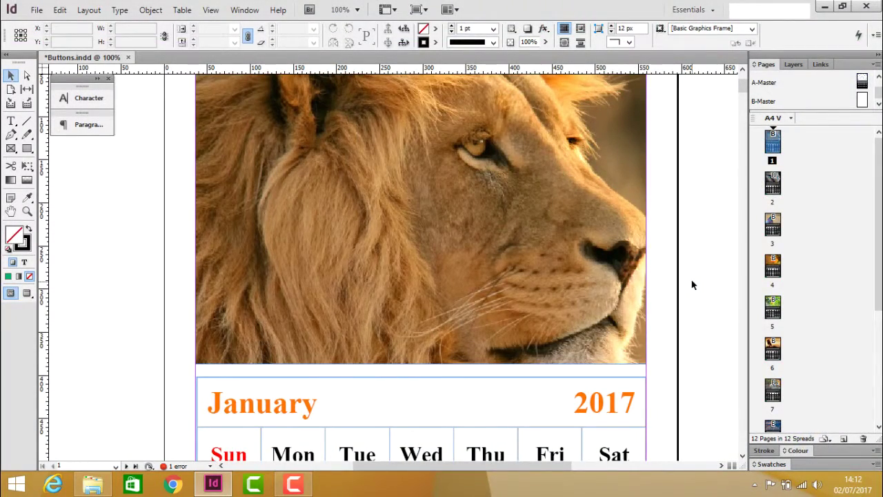
Scroll down through the January calendar page.
scroll(690, 302, up, 3)
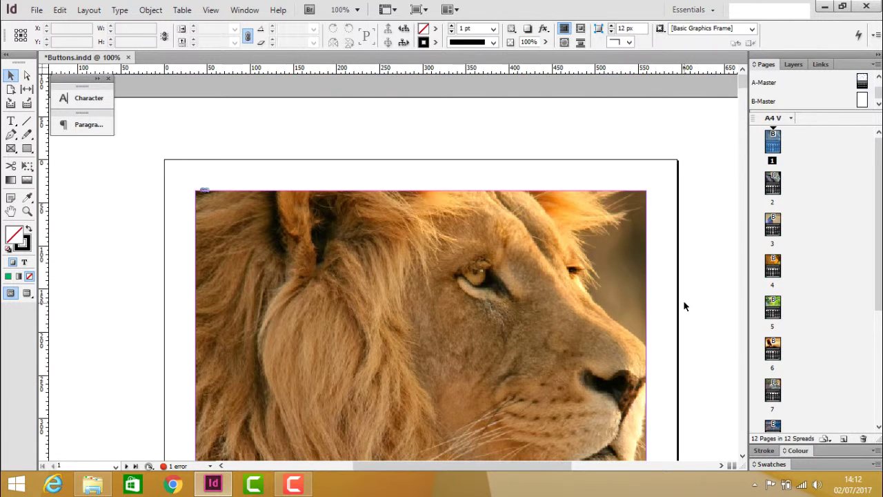
scroll(683, 300, down, 2)
scroll(683, 300, down, 3)
scroll(681, 309, down, 3)
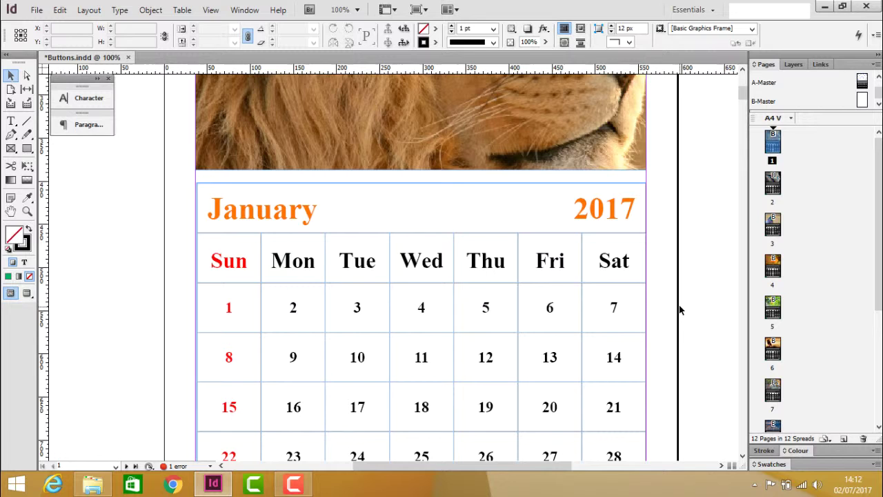
Zoom out to 50% so the whole January page and both arrow buttons are visible.
key(ctrl+minus)
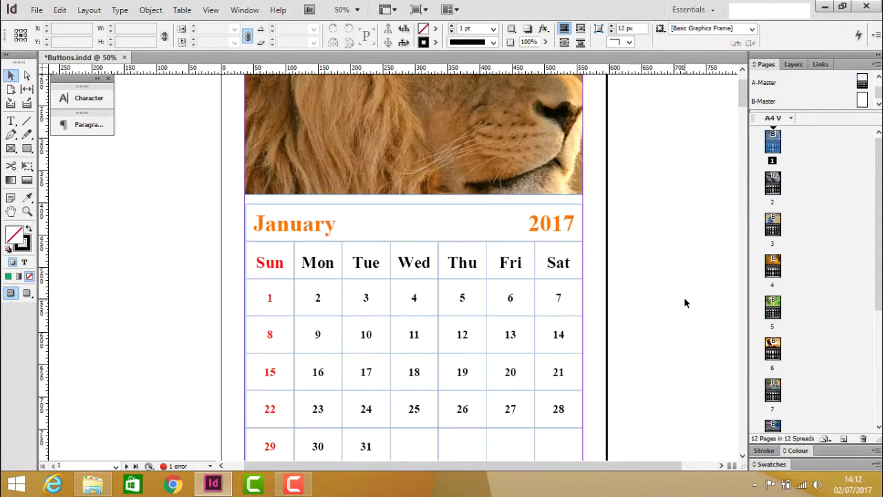
key(ctrl+minus)
scroll(684, 302, up, 1)
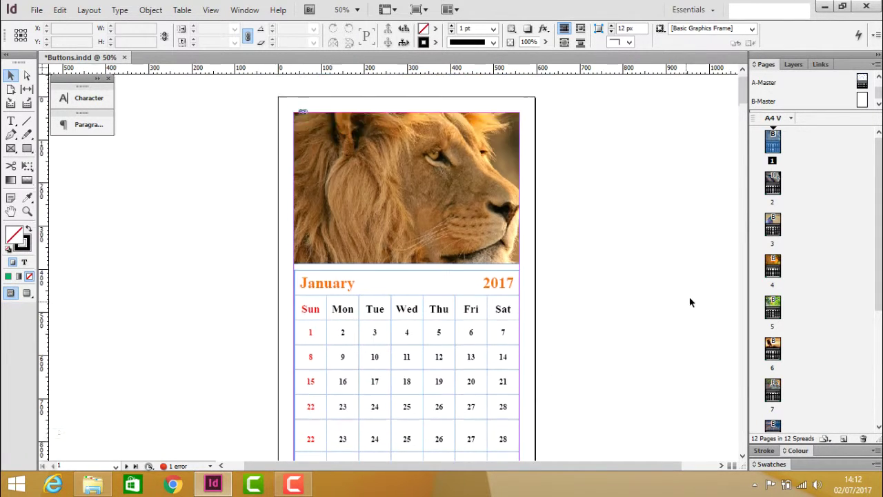
scroll(686, 301, down, 5)
scroll(692, 299, down, 3)
scroll(693, 294, down, 1)
scroll(693, 295, up, 5)
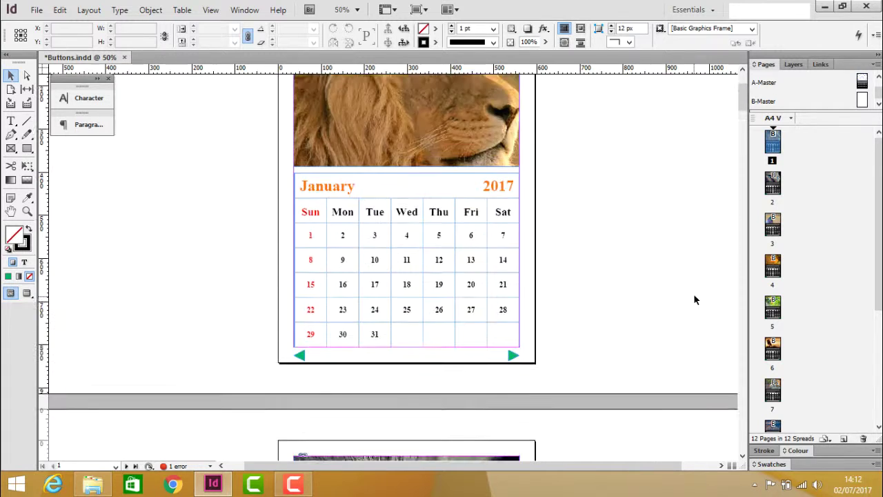
scroll(694, 295, up, 2)
scroll(696, 295, down, 1)
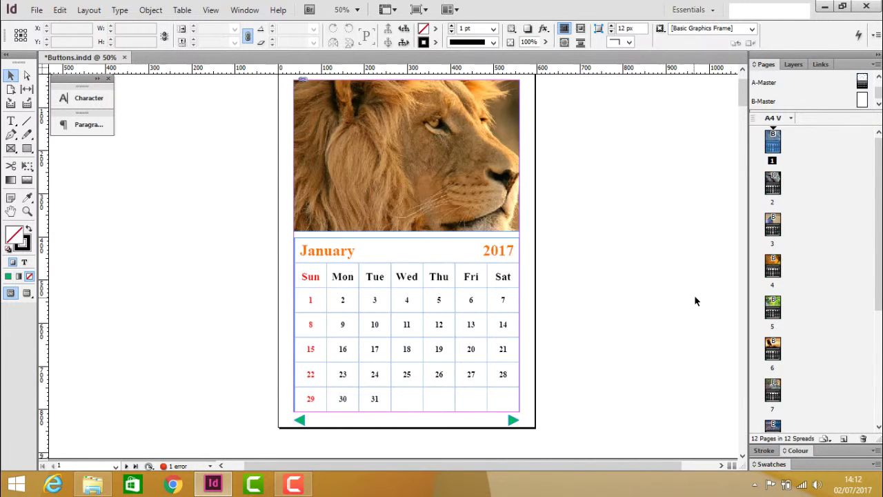
Export Buttons as an Adobe PDF (Interactive) into the Desktop PDF folder, accepting the overset warning.
click(34, 12)
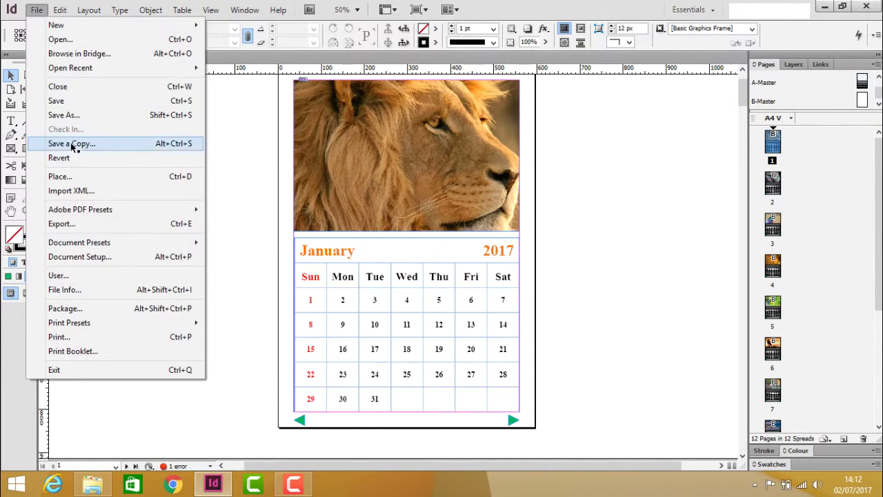
click(73, 223)
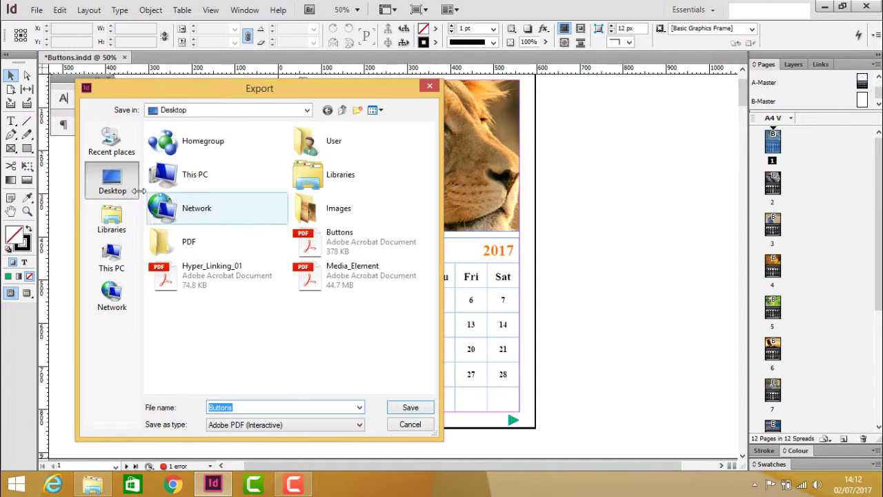
double_click(193, 243)
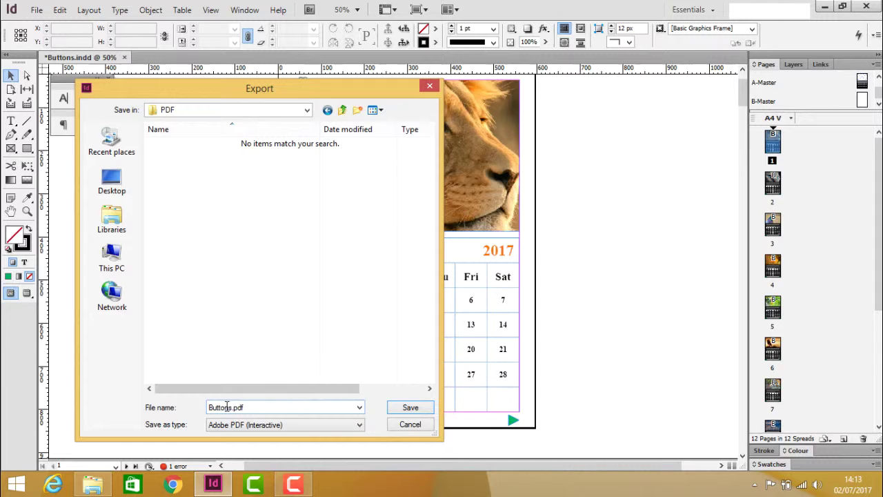
click(426, 410)
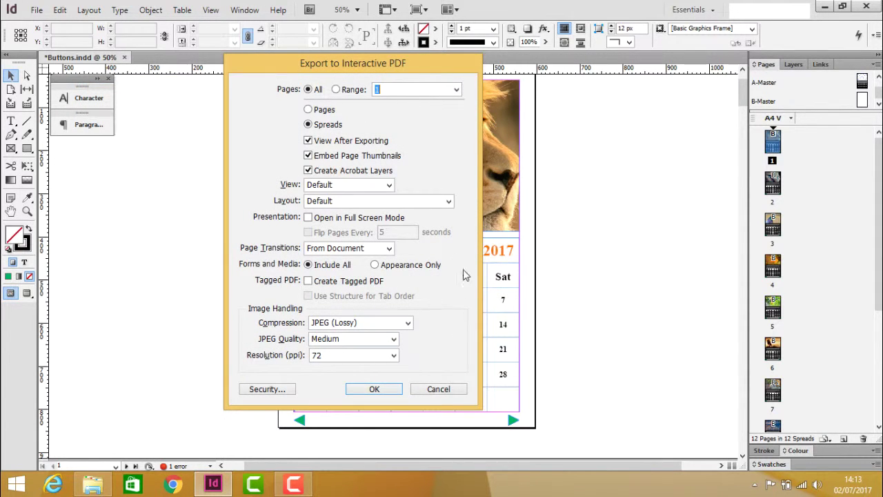
click(389, 389)
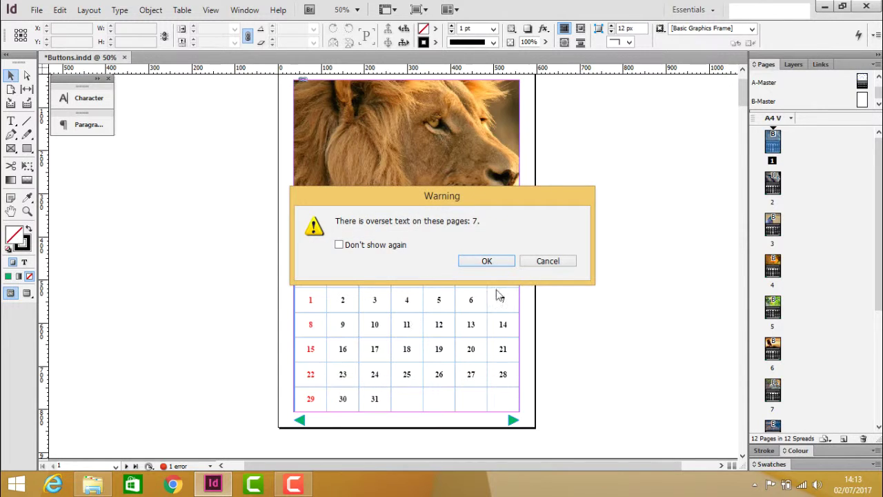
click(487, 262)
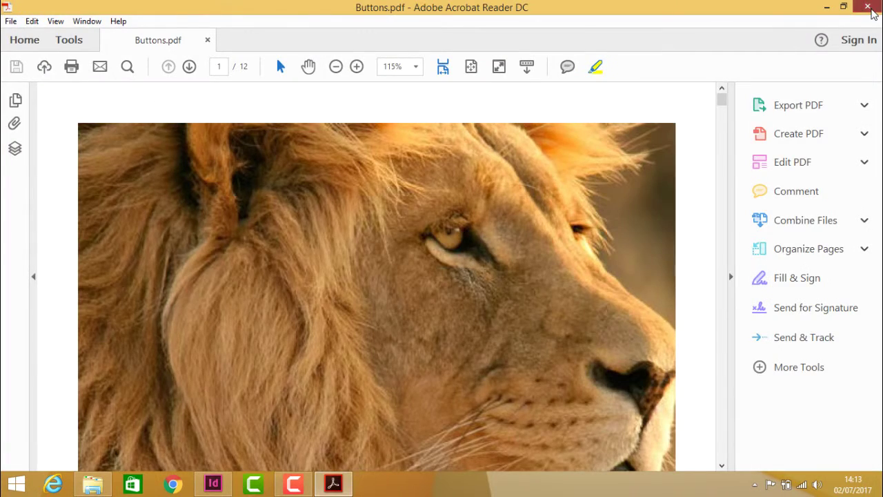
Close Acrobat Reader and open the Hyper_Linking_01 document in InDesign.
click(865, 6)
click(36, 10)
click(61, 40)
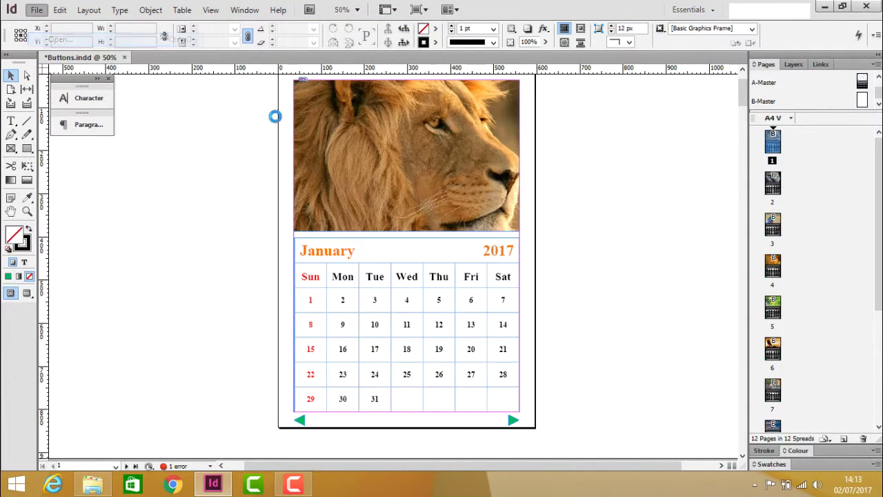
drag(430, 162, 432, 245)
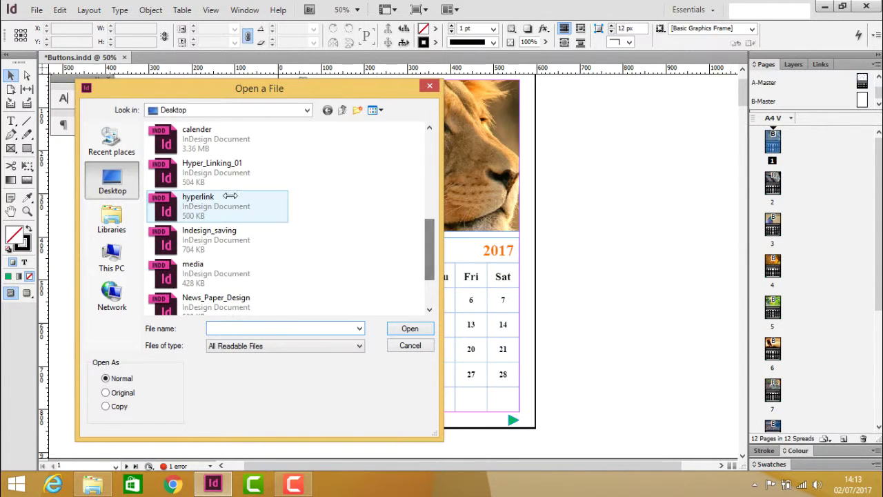
click(210, 171)
click(423, 328)
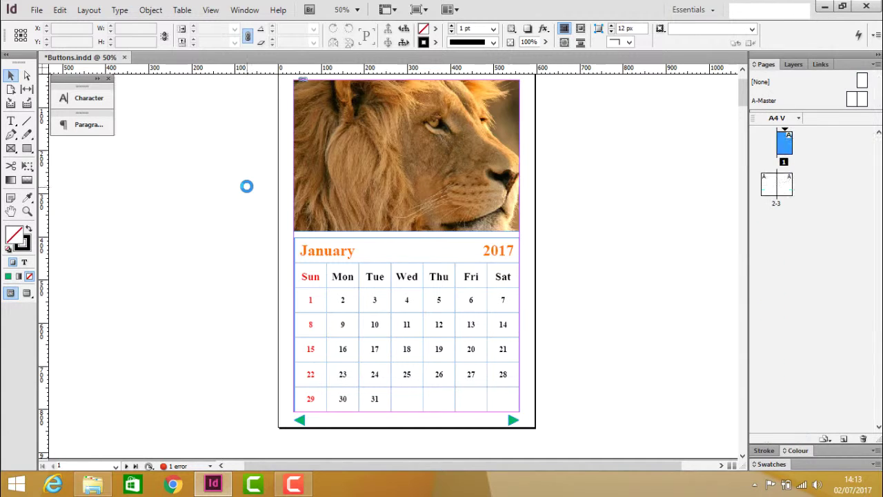
Export Hyper_Linking_01 as an interactive PDF into the PDF folder.
click(37, 10)
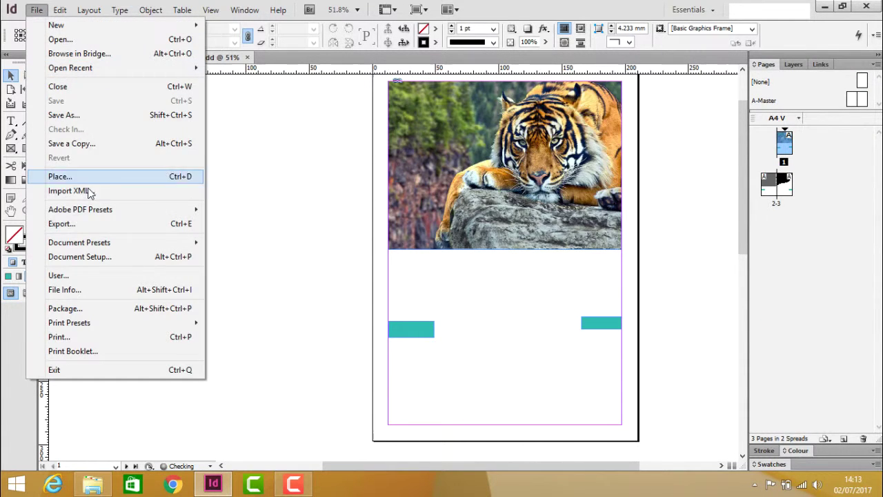
click(87, 224)
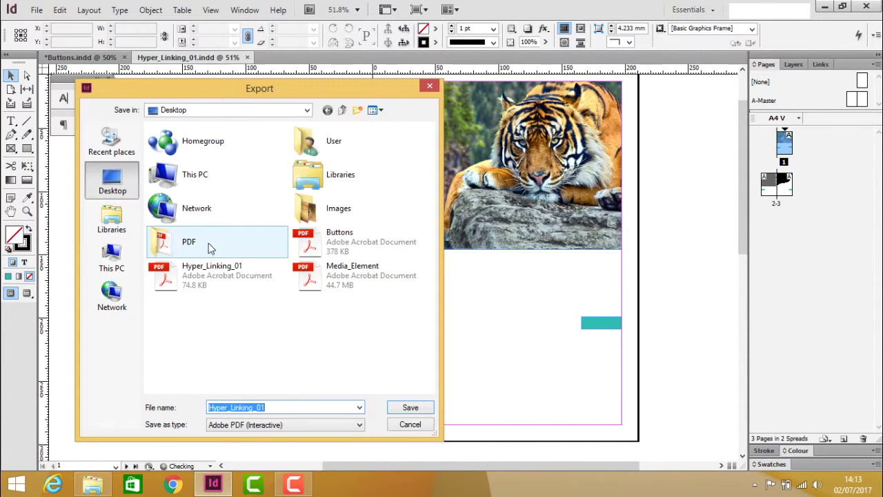
double_click(166, 242)
click(409, 409)
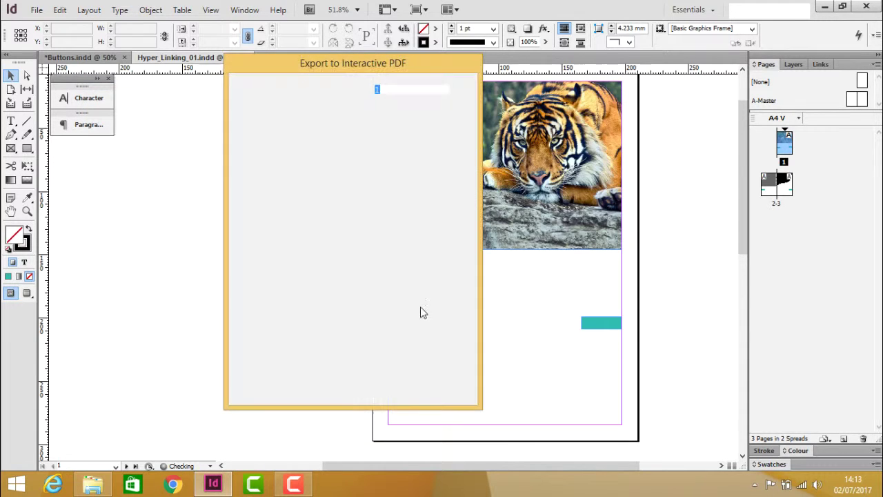
click(392, 390)
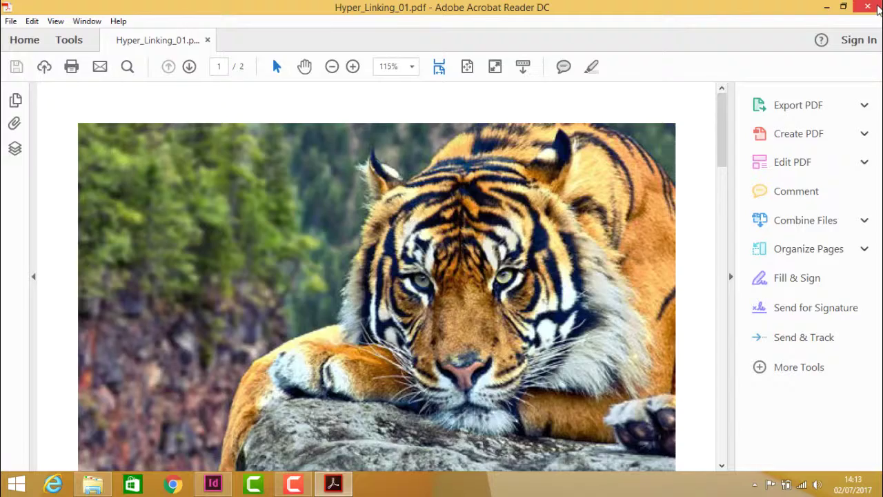
Close Acrobat Reader and open the media document in InDesign.
click(877, 6)
click(36, 10)
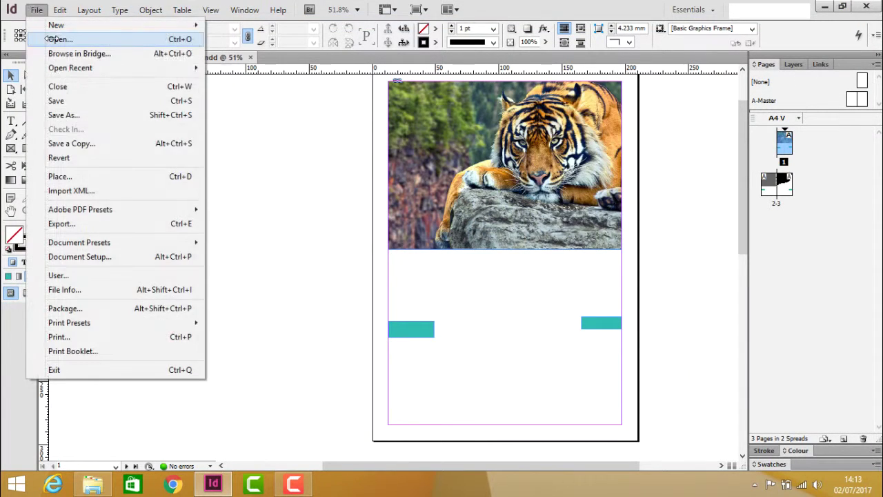
click(55, 37)
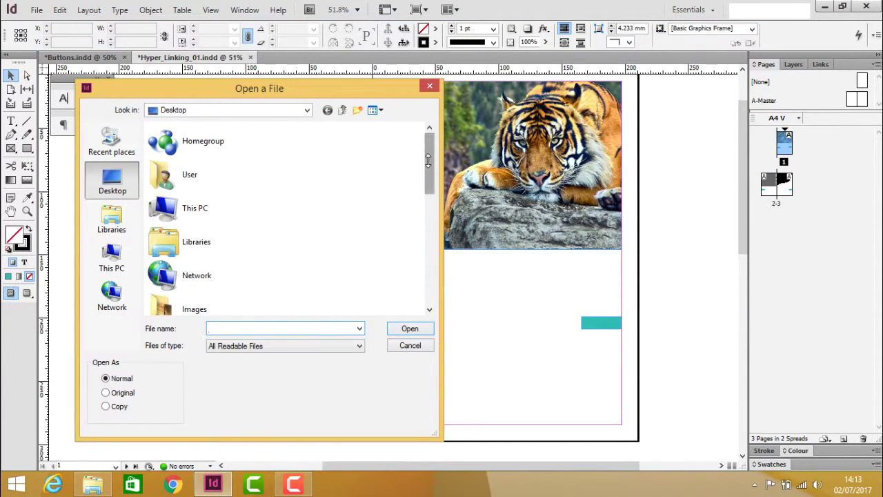
drag(429, 163, 434, 249)
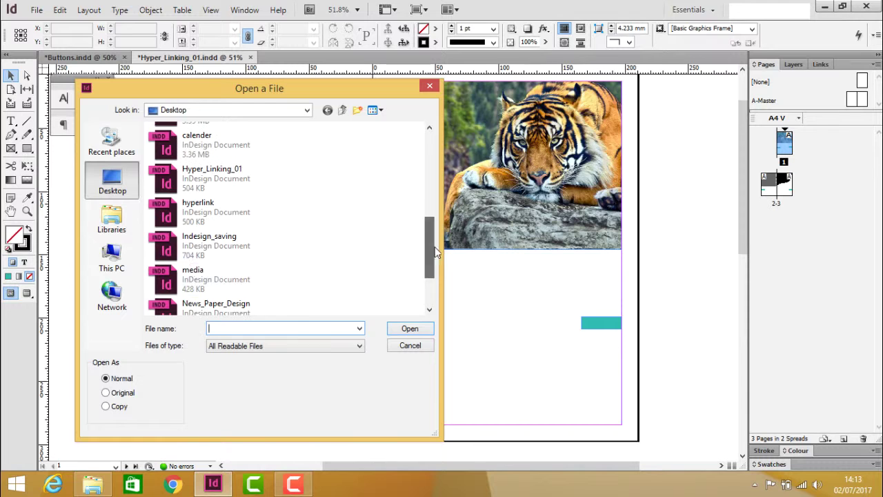
double_click(166, 276)
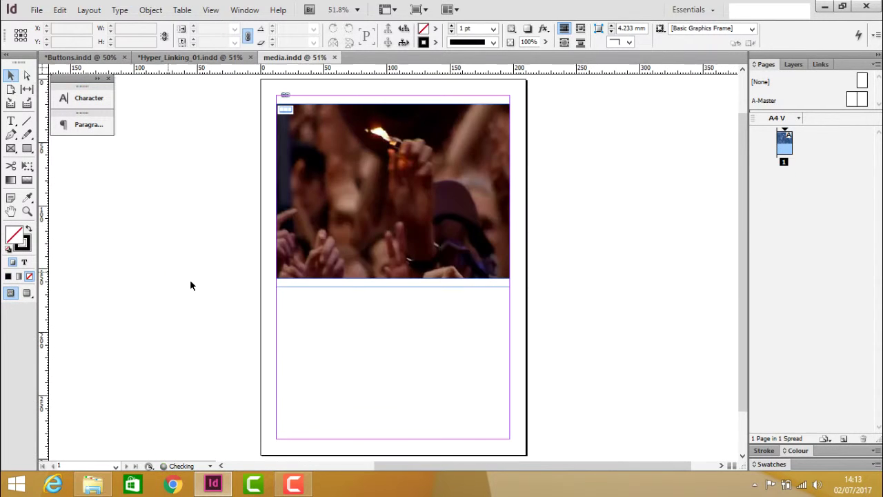
Export the media document as interactive Media_Element.pdf into the PDF folder.
click(37, 10)
click(89, 225)
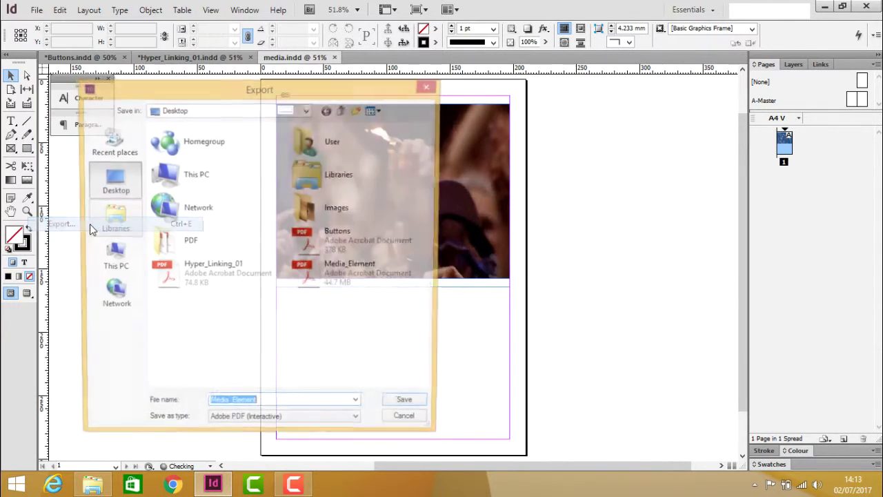
double_click(183, 249)
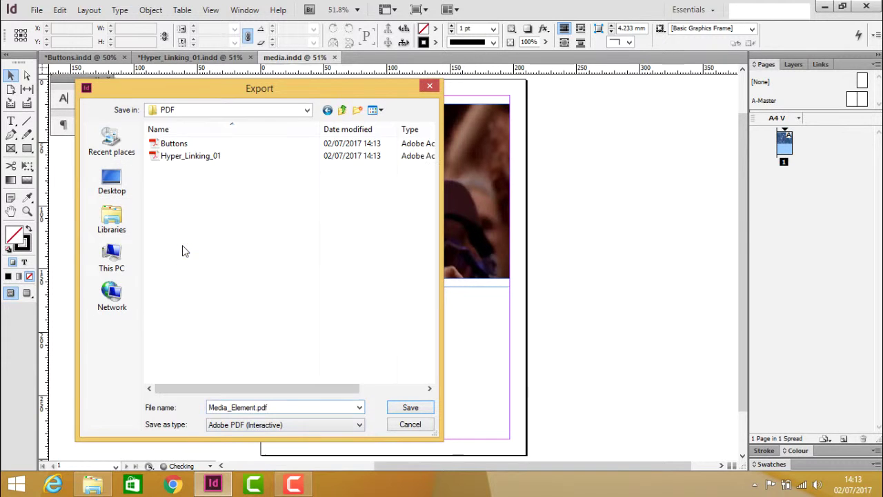
click(410, 407)
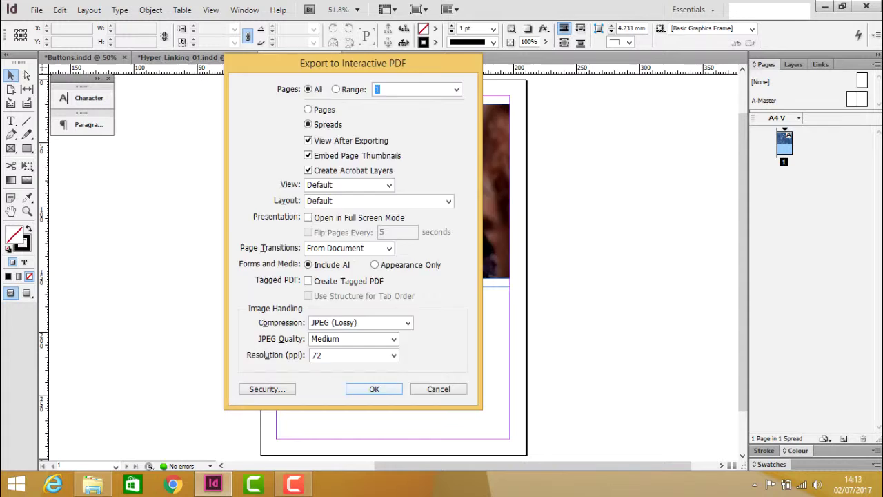
key(Return)
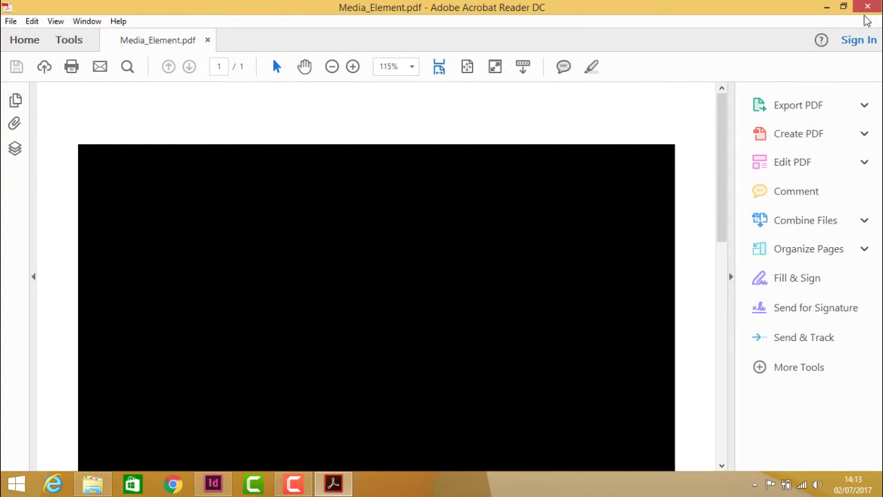
Close Acrobat Reader and open the Desktop PDF folder in File Explorer.
click(867, 7)
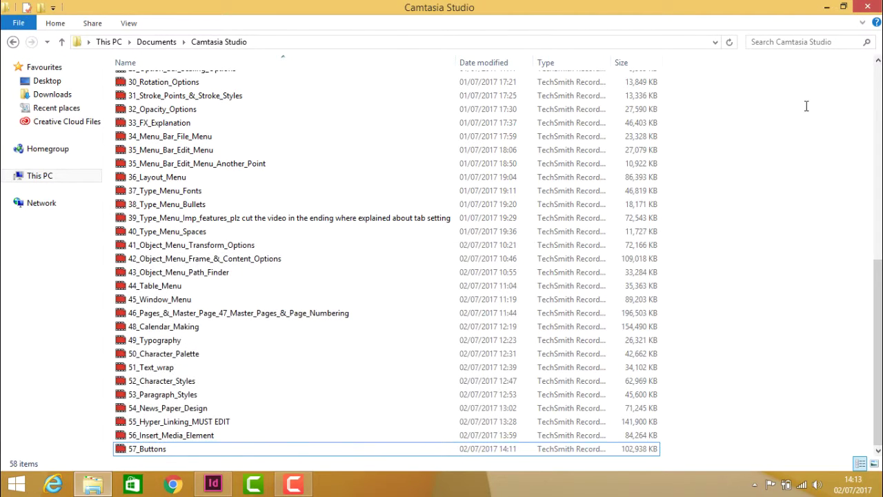
click(827, 8)
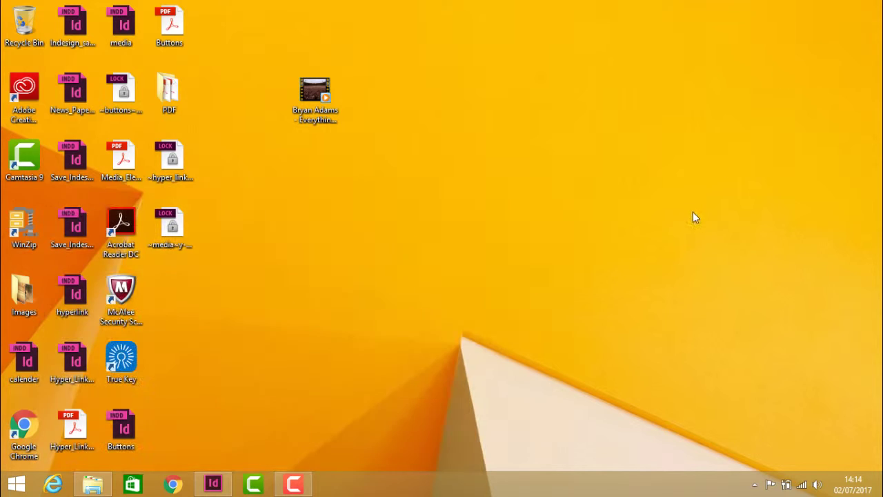
click(172, 92)
double_click(173, 92)
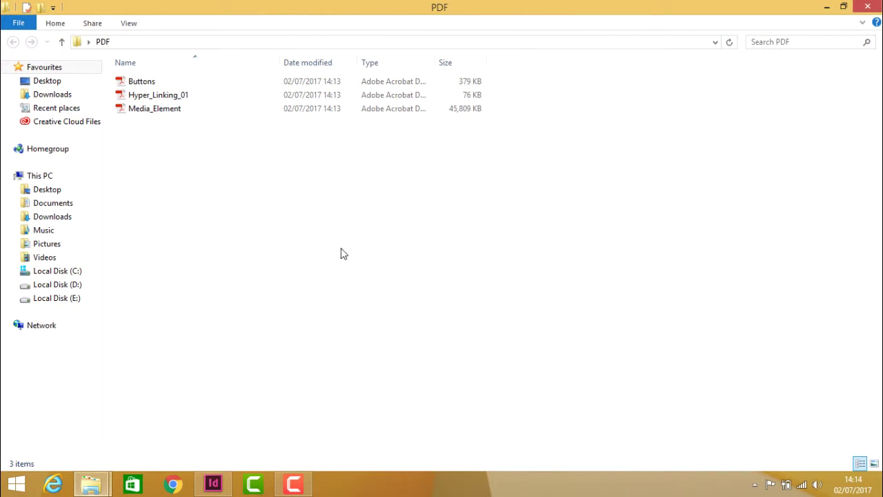
Open Hyper_Linking_01.pdf at Fit Page and test the Google web link.
double_click(176, 95)
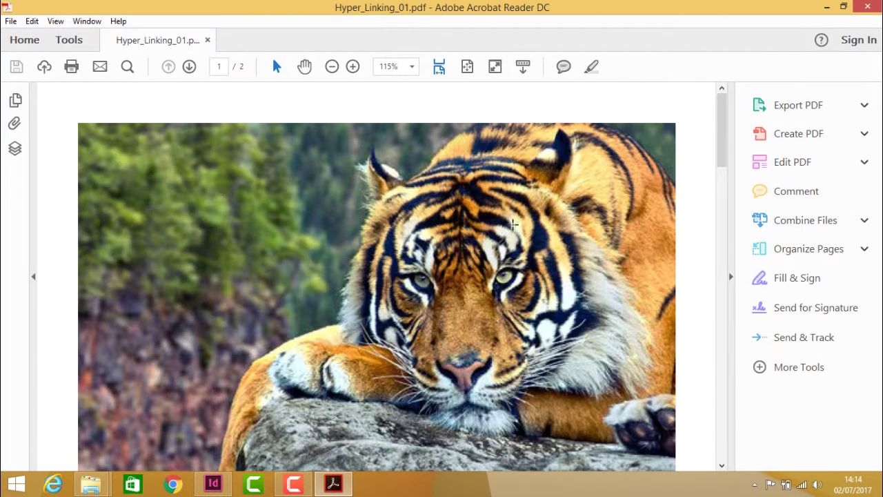
scroll(513, 223, down, 2)
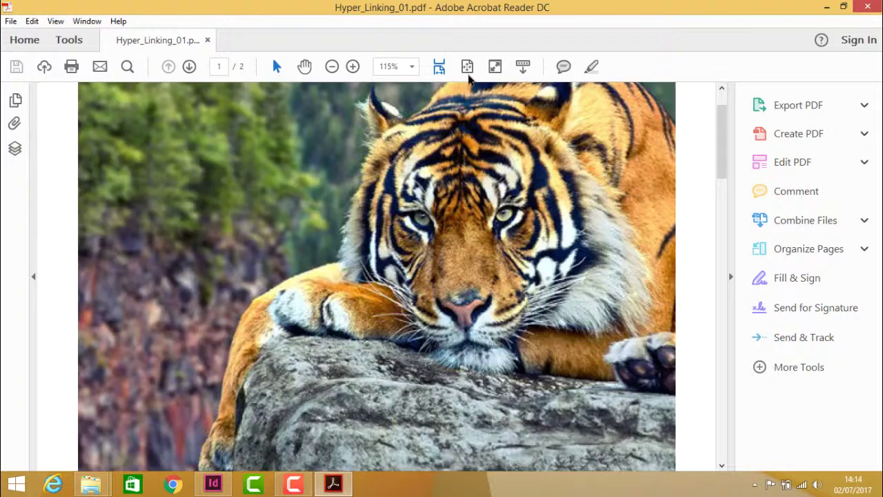
click(467, 71)
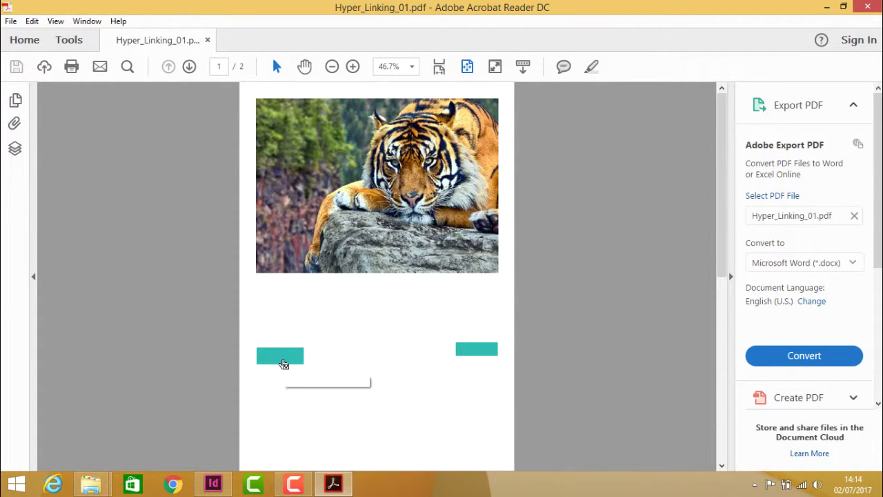
click(283, 364)
click(458, 290)
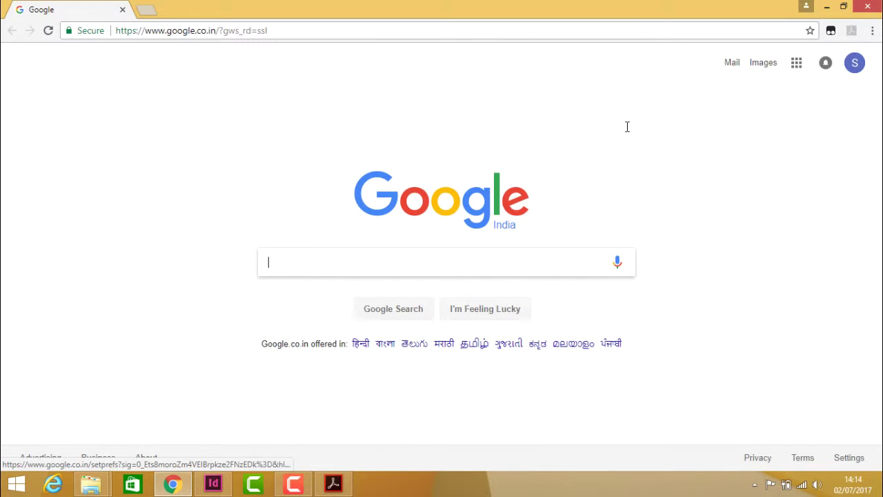
click(868, 6)
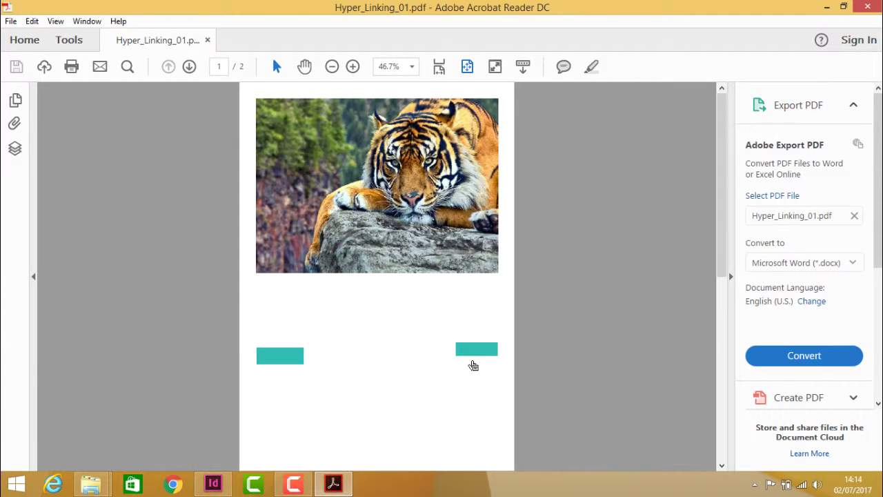
Test the page 2 link, heart-image link and link back to page 1, then close the PDF.
click(469, 356)
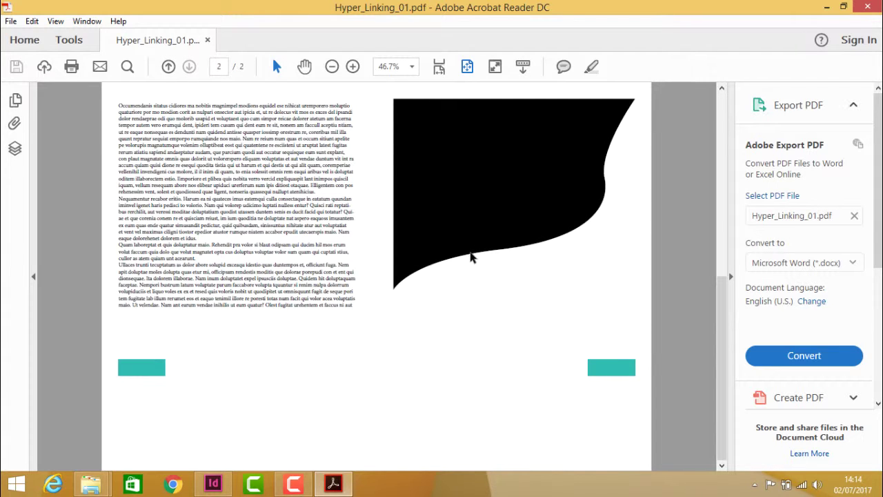
click(148, 370)
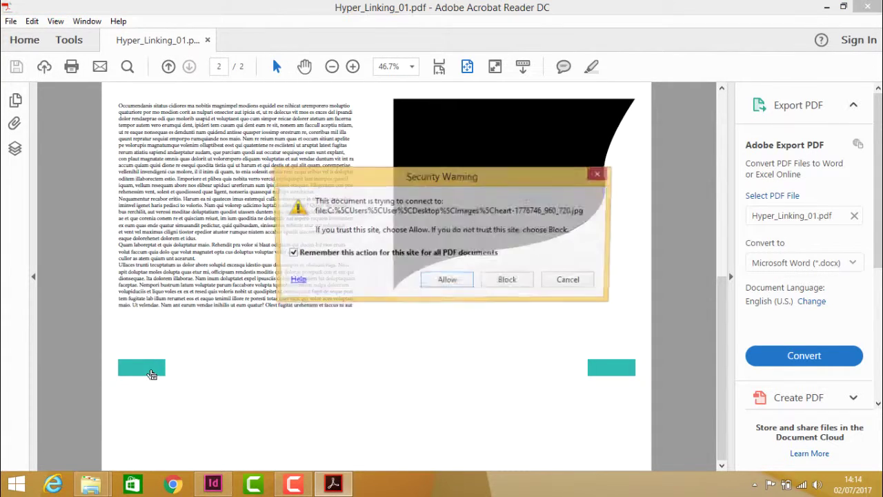
click(448, 283)
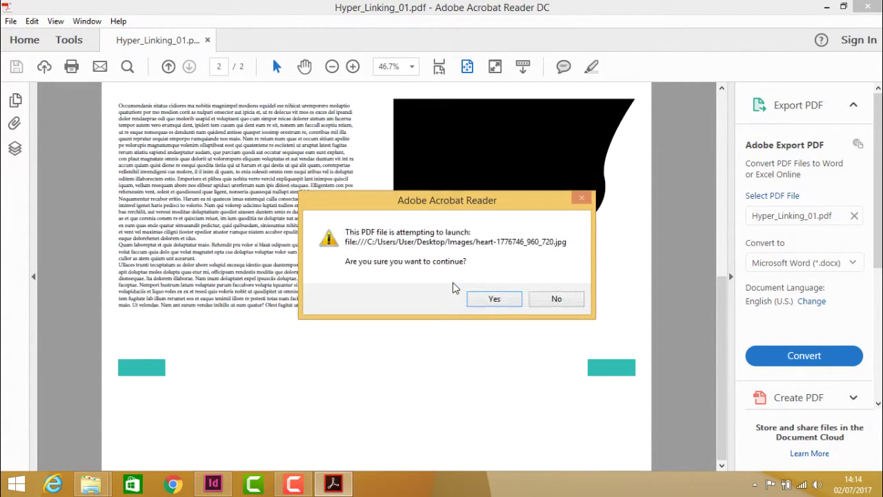
click(495, 301)
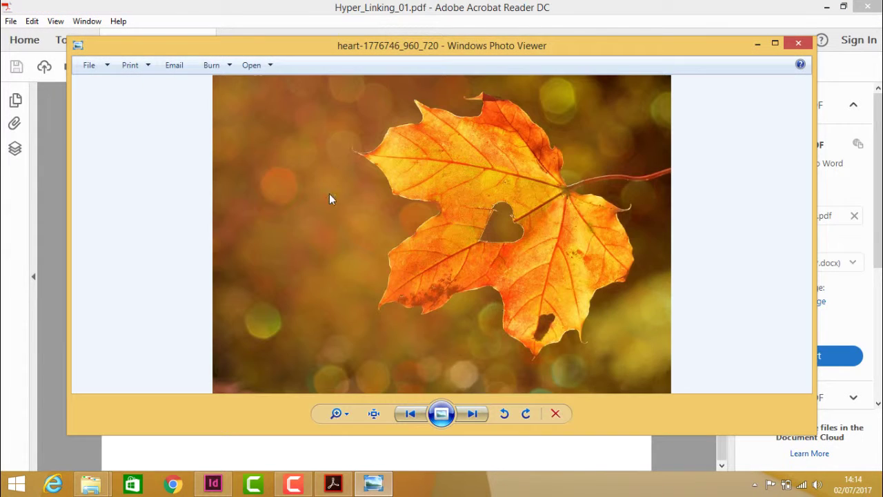
click(793, 44)
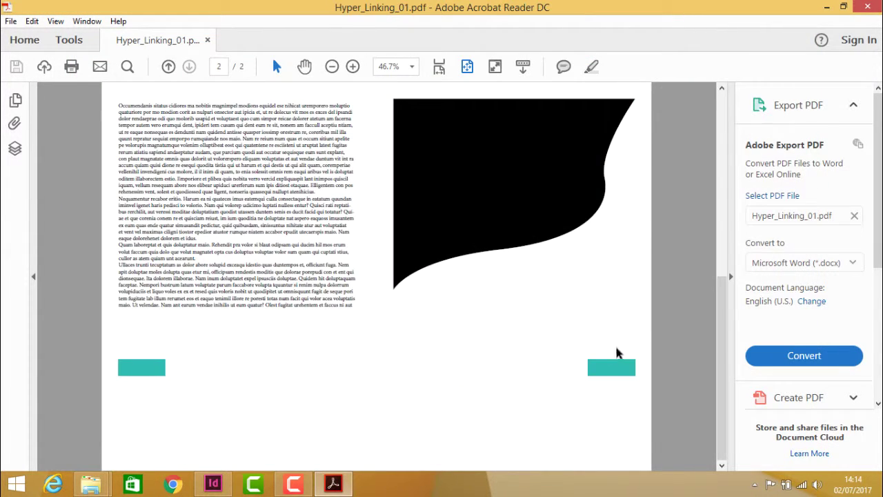
click(611, 370)
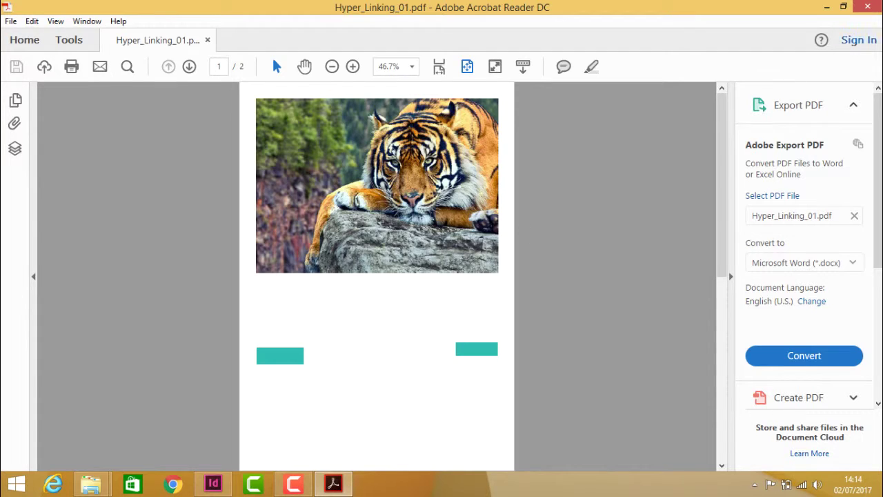
click(871, 10)
Open Media_Element.pdf and scroll down to the embedded video.
click(419, 211)
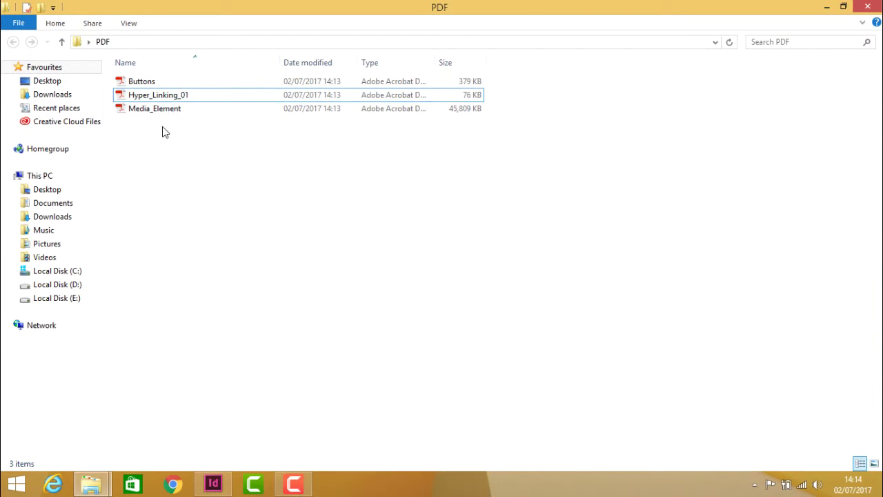
click(137, 112)
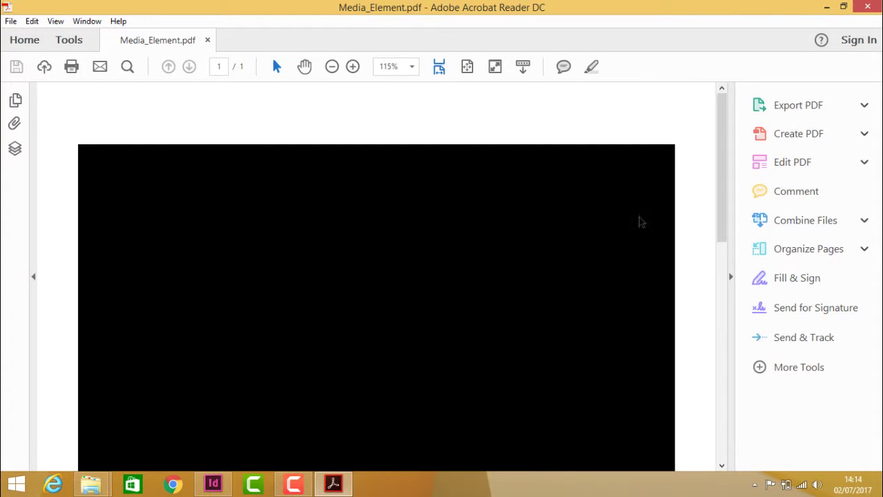
drag(720, 164, 713, 227)
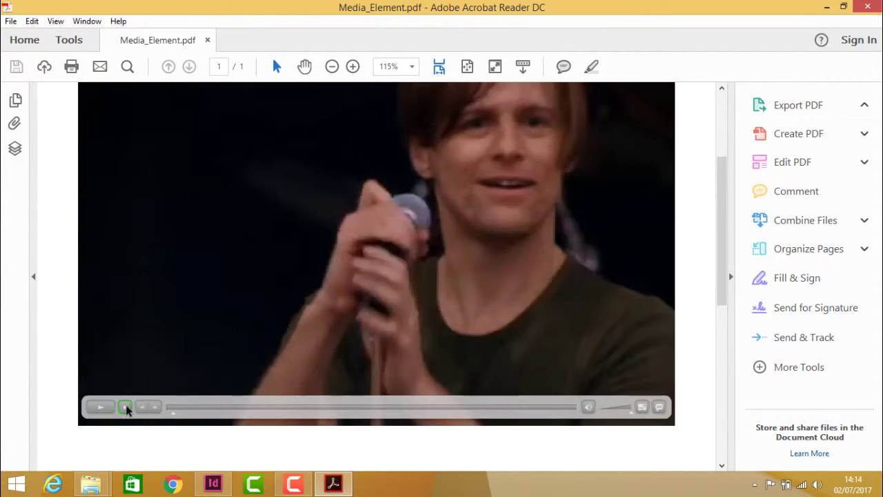
Play, pause, stop and replay the embedded concert video.
click(126, 409)
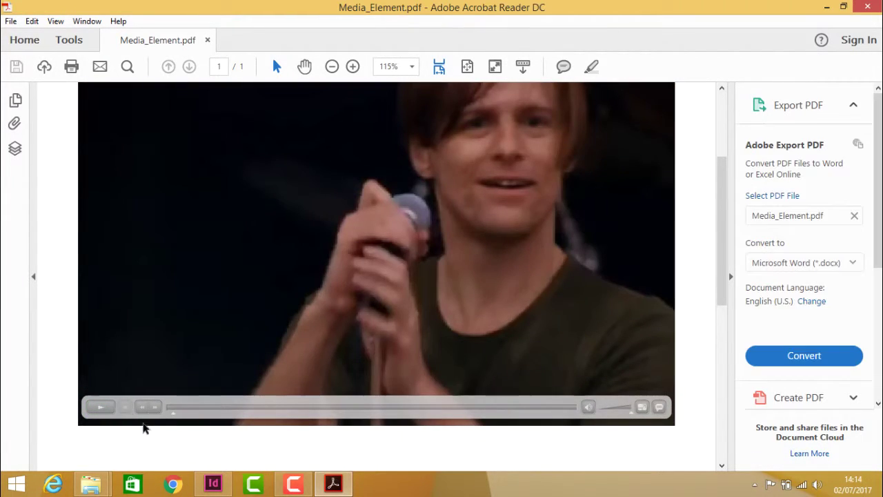
click(103, 408)
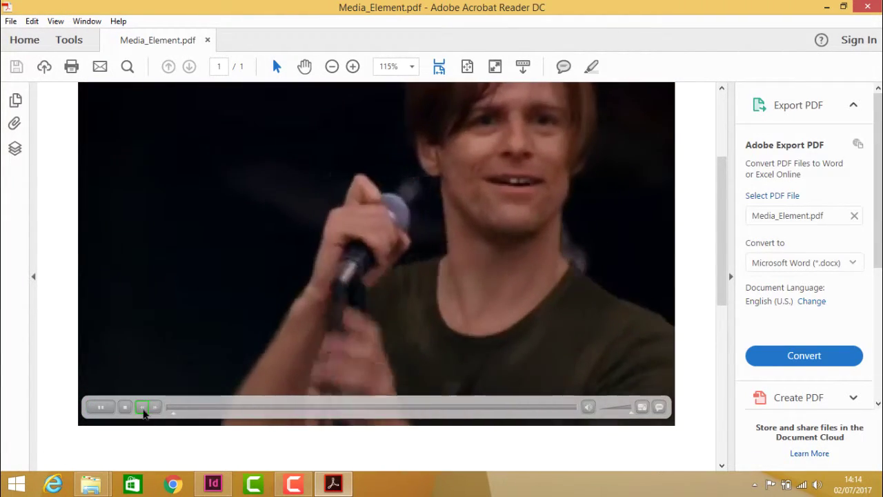
click(143, 408)
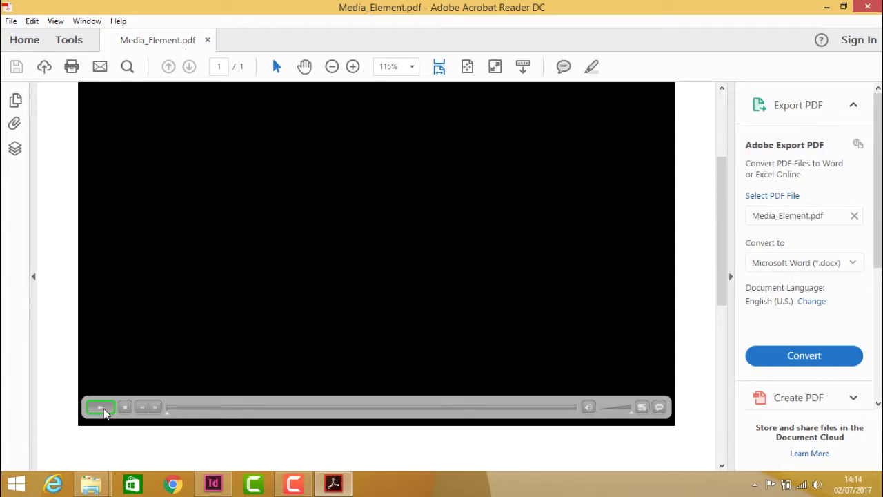
click(102, 408)
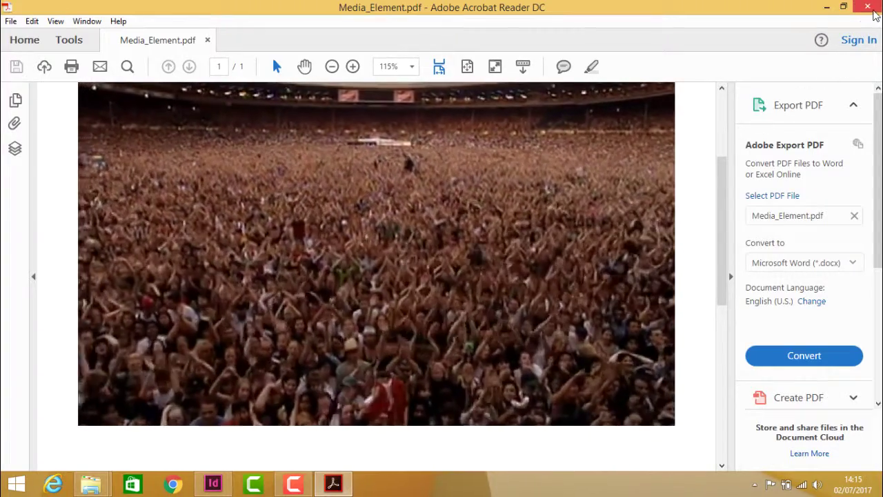
Close Media_Element.pdf and open Buttons.pdf at Fit Page.
click(867, 7)
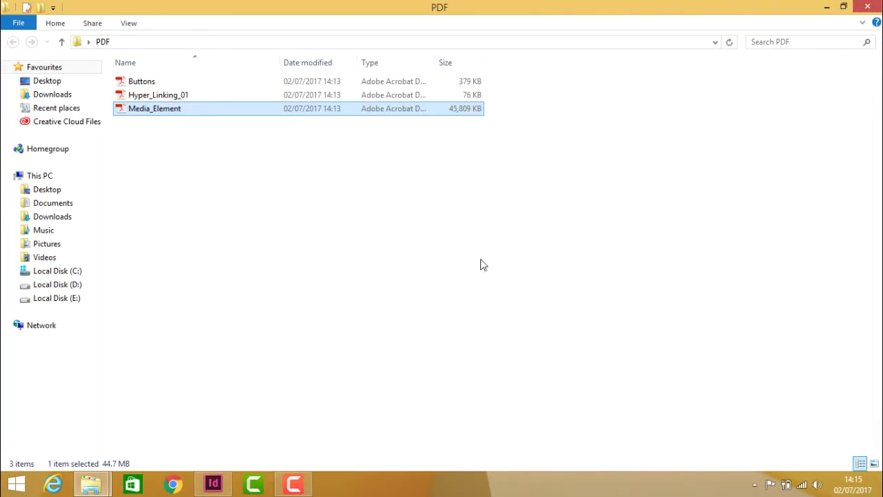
double_click(142, 82)
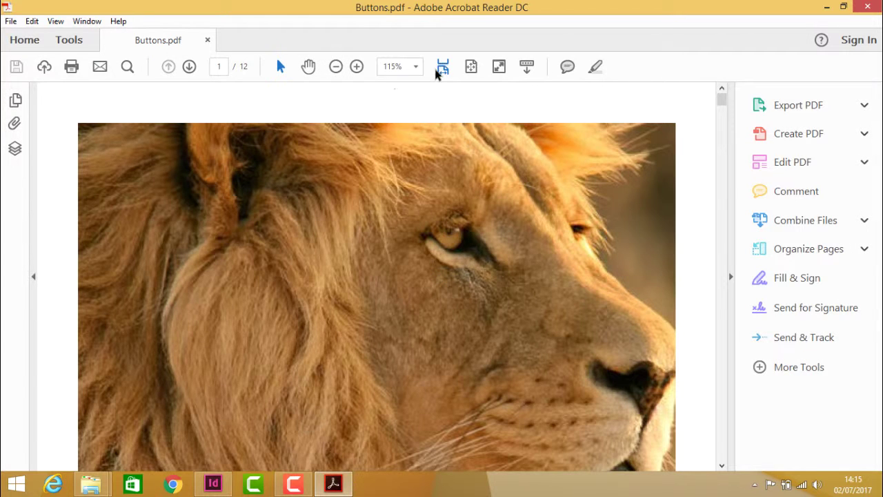
click(444, 67)
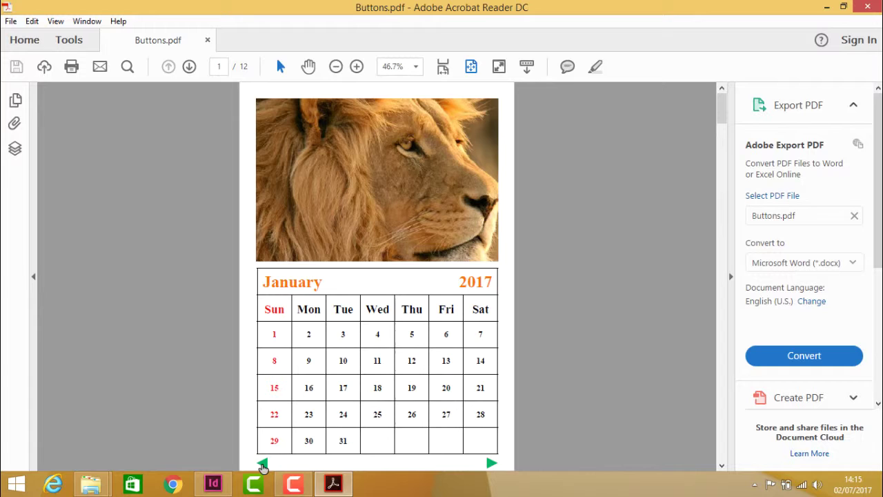
Flip months with the arrows (December, January, February), then close Acrobat and return to InDesign.
click(263, 463)
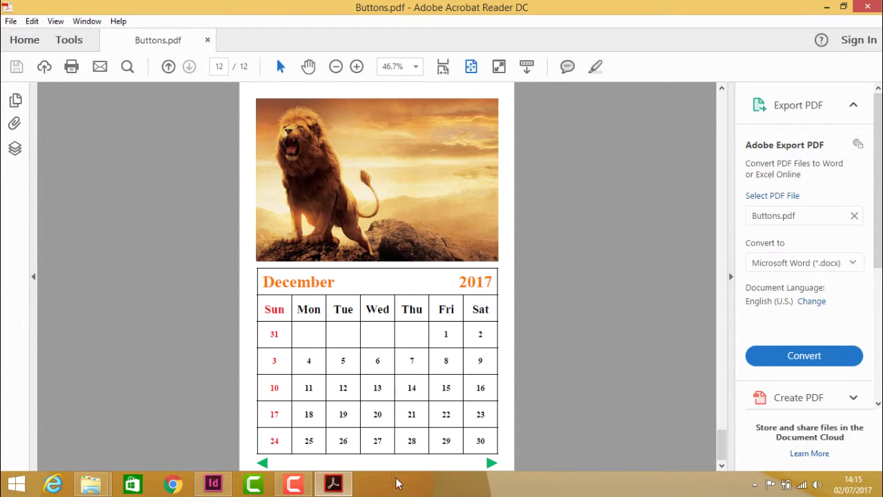
click(491, 465)
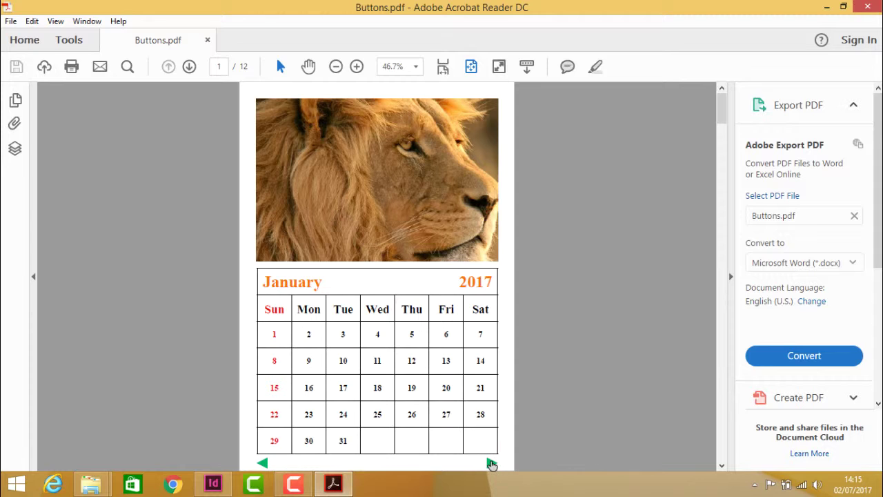
click(491, 465)
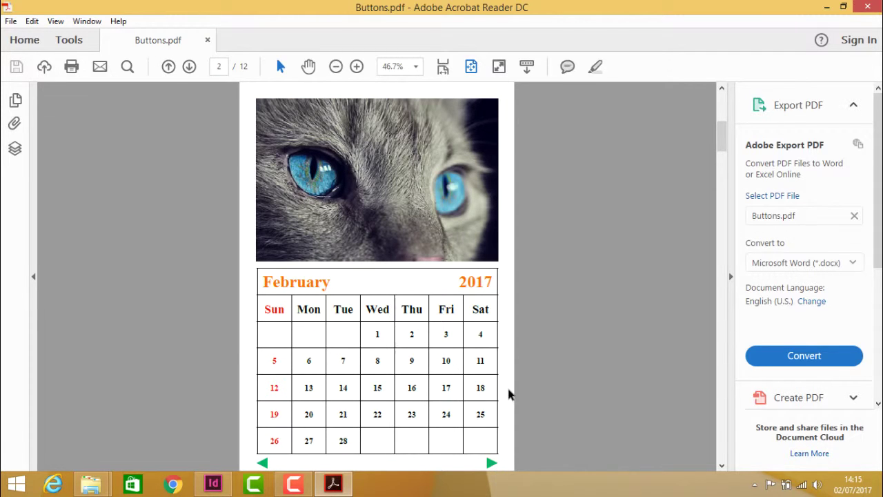
click(262, 463)
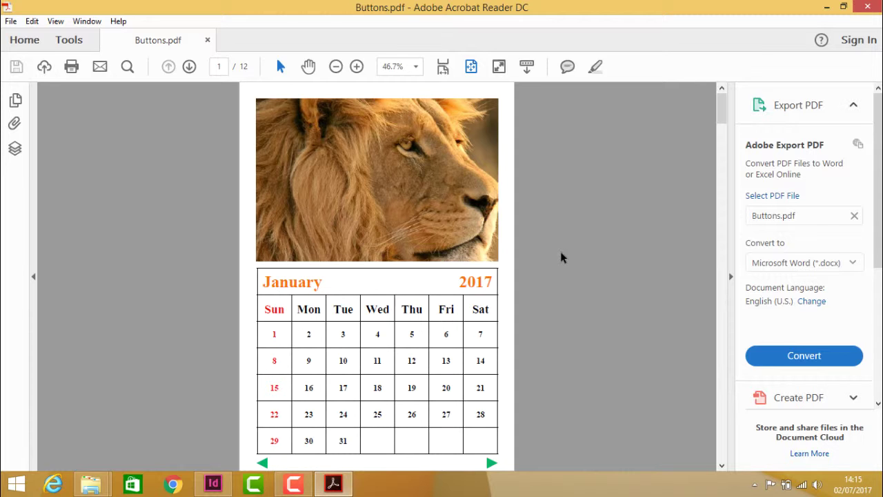
click(867, 6)
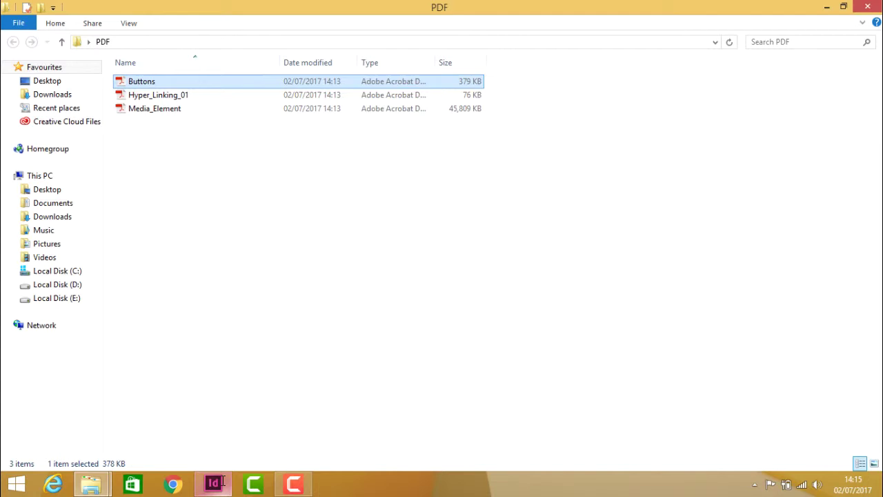
click(213, 483)
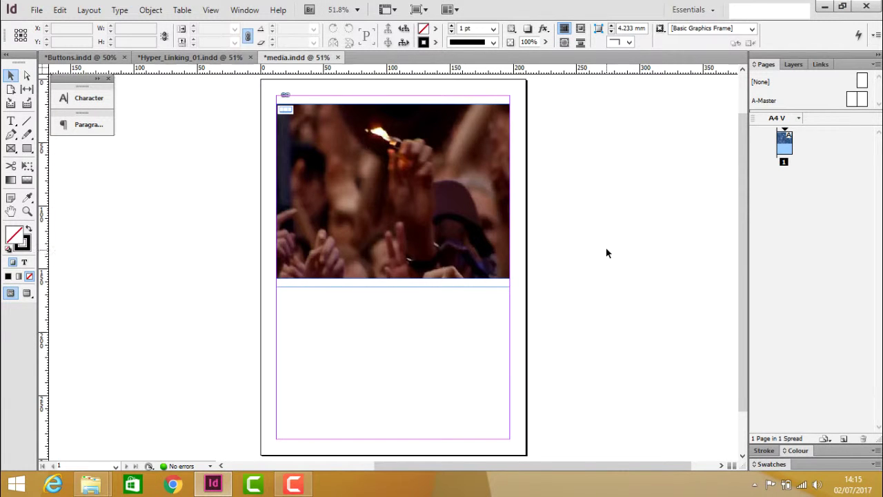